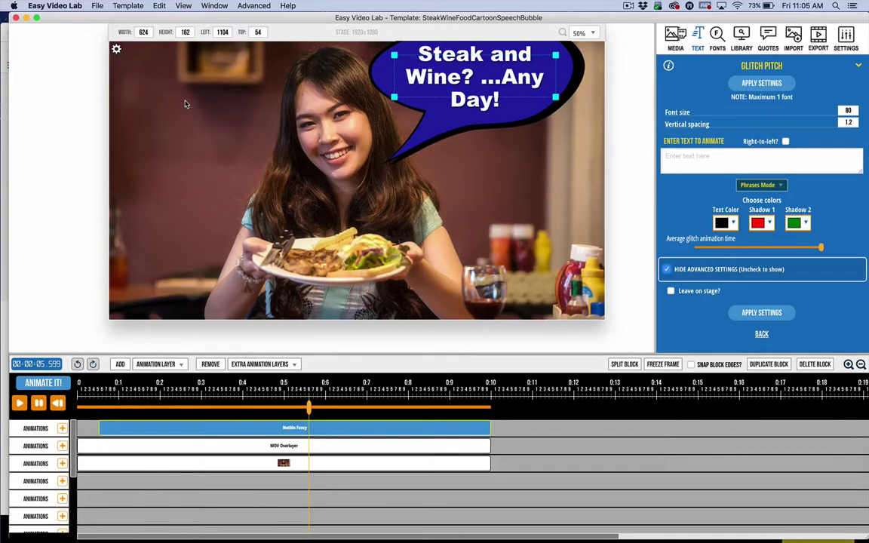
Collapse the Glitch Pitch header to show every text animation preset again.
left_click(745, 66)
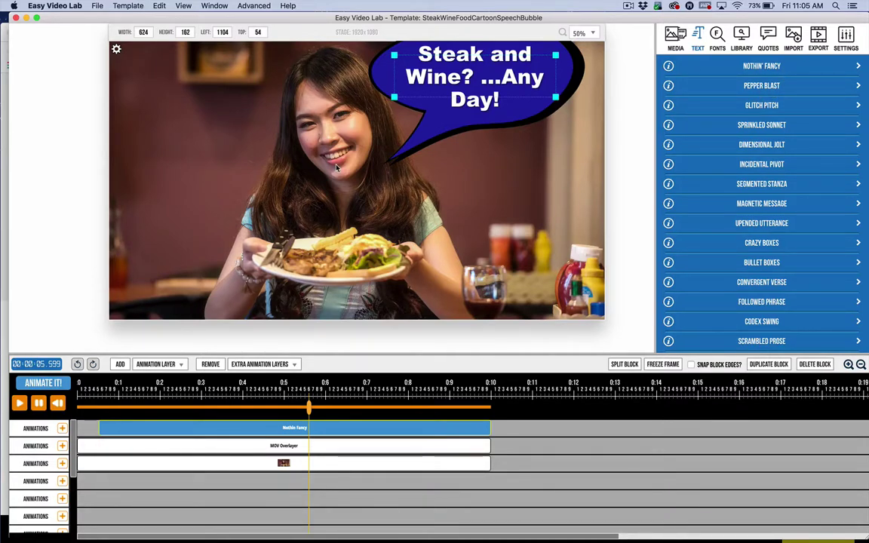
Bring the EasyAnimatorPro 2.2.0 window to the front from Mission Control.
key("ctrl+Up")
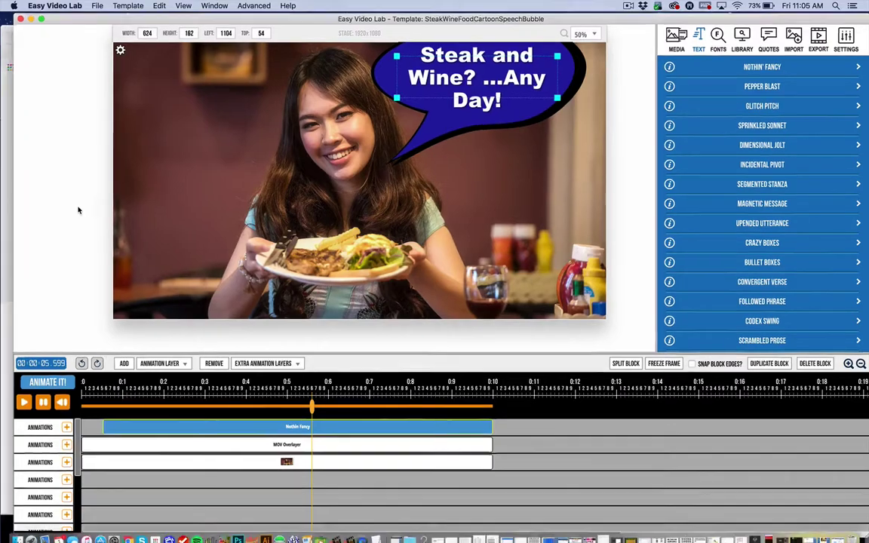
left_click(83, 177)
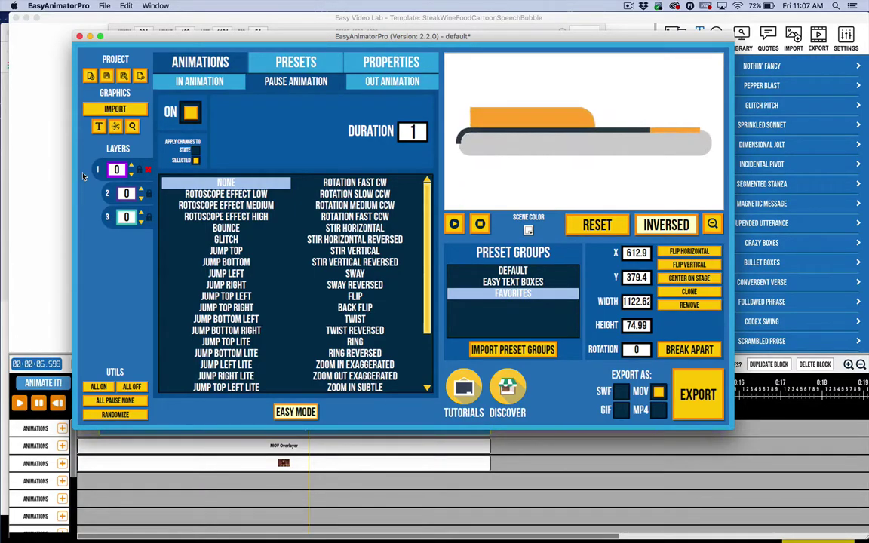
Bring the Easy Video Lab steak template editor back to the front from Mission Control.
key("ctrl+Up")
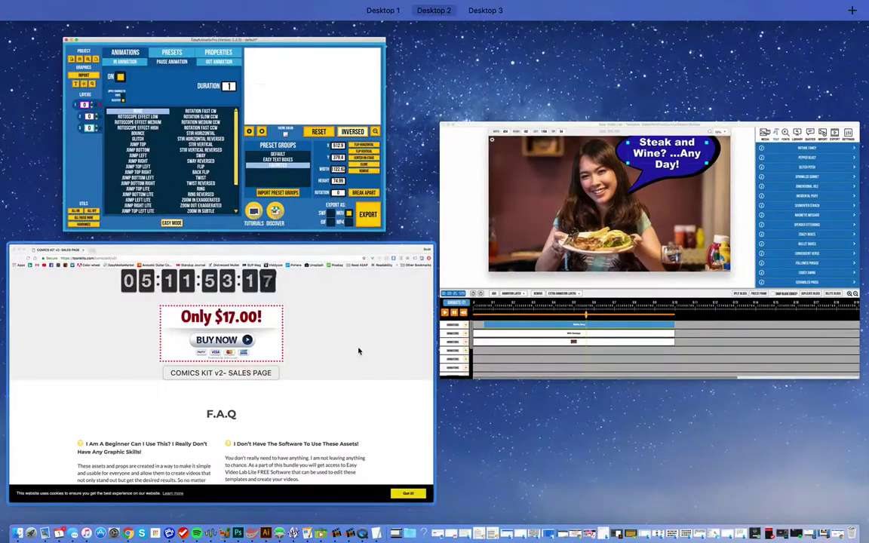
left_click(451, 258)
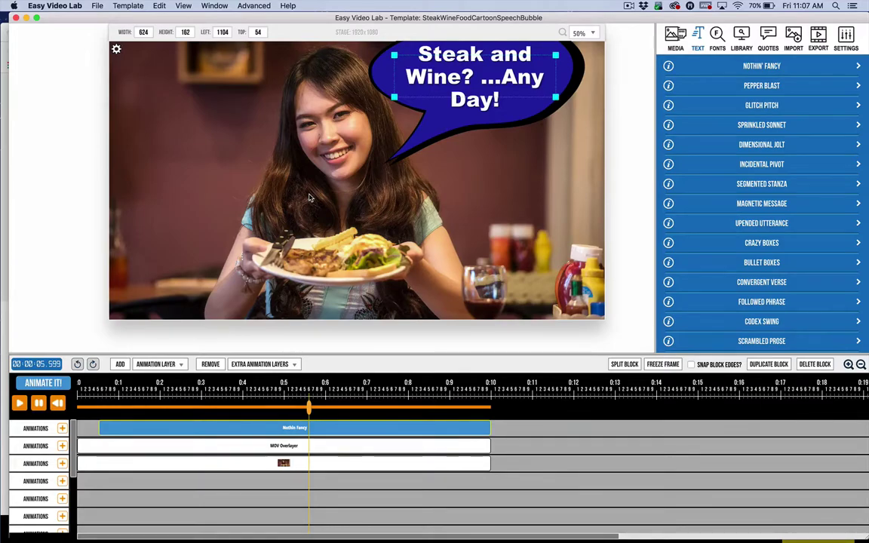
key("ctrl+Up")
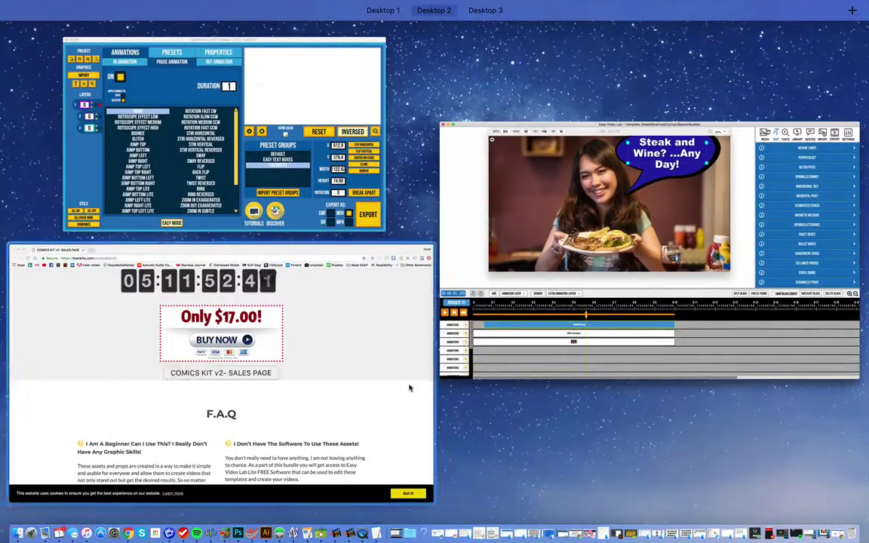
left_click(472, 256)
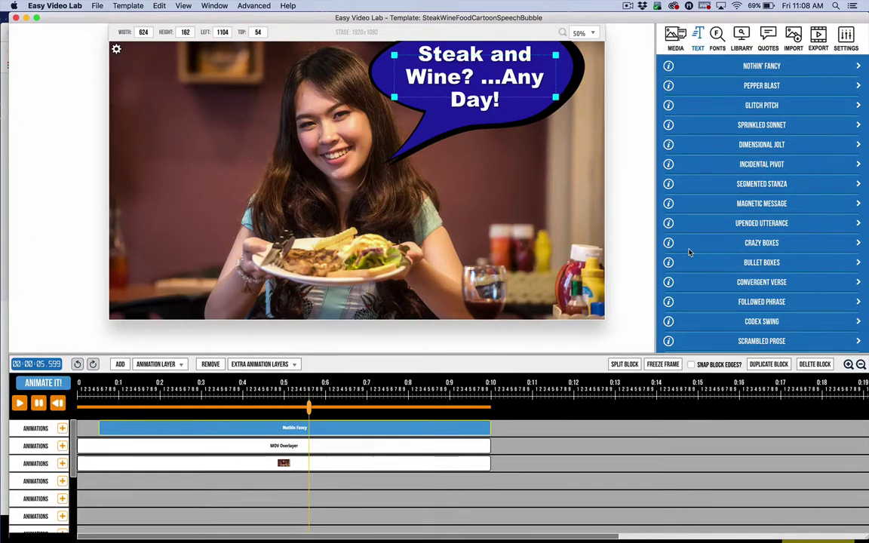
key("ctrl+Up")
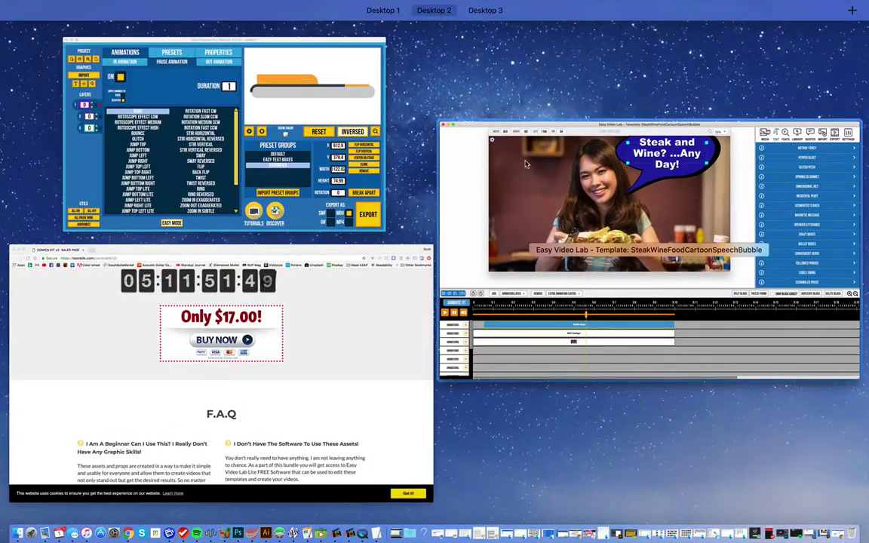
left_click(385, 309)
scroll(161, 189, "down", 20)
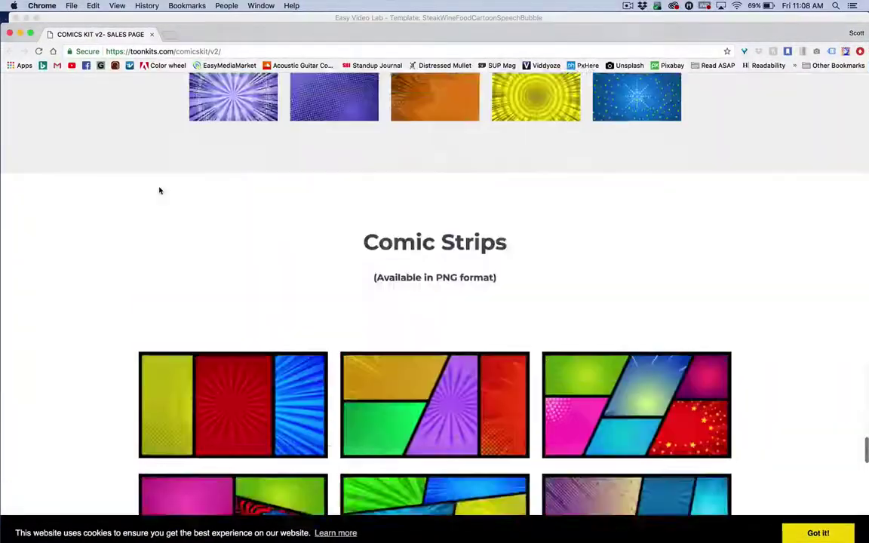
scroll(159, 190, "down", 20)
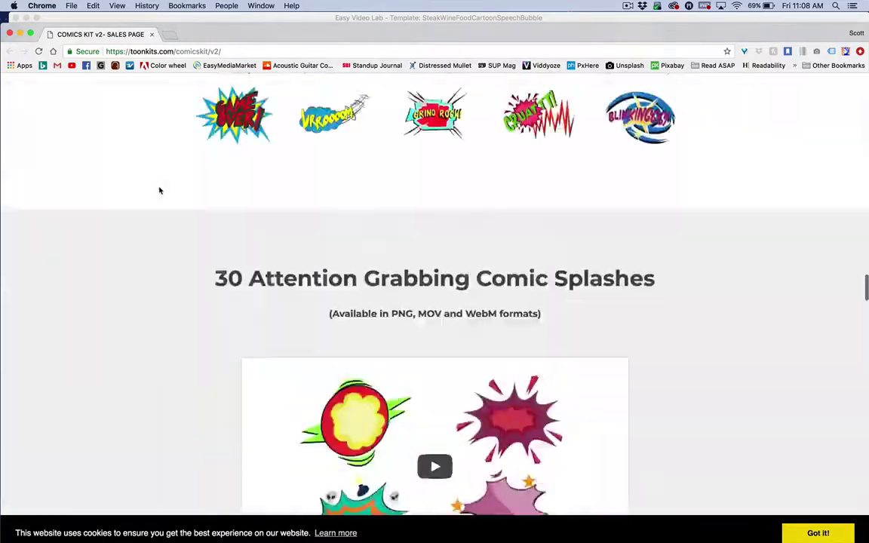
scroll(159, 190, "up", 15)
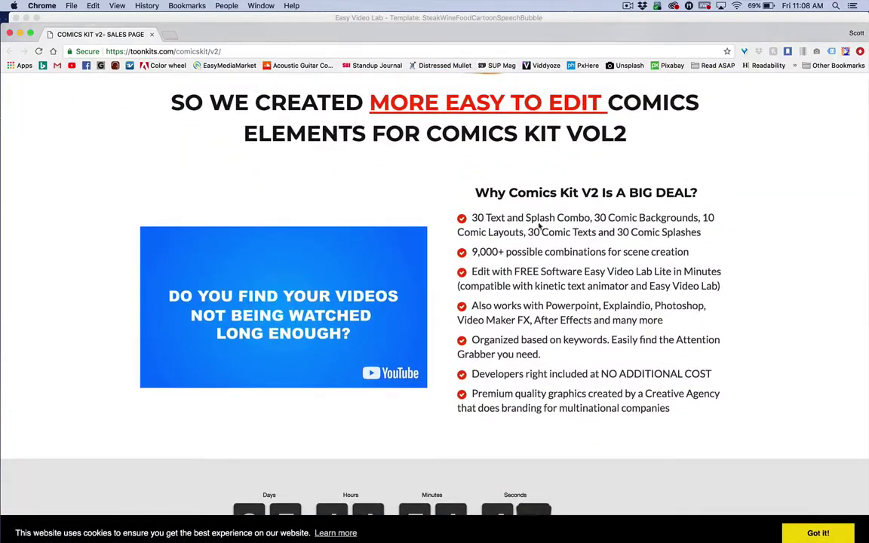
scroll(159, 190, "down", 15)
scroll(545, 255, "down", 15)
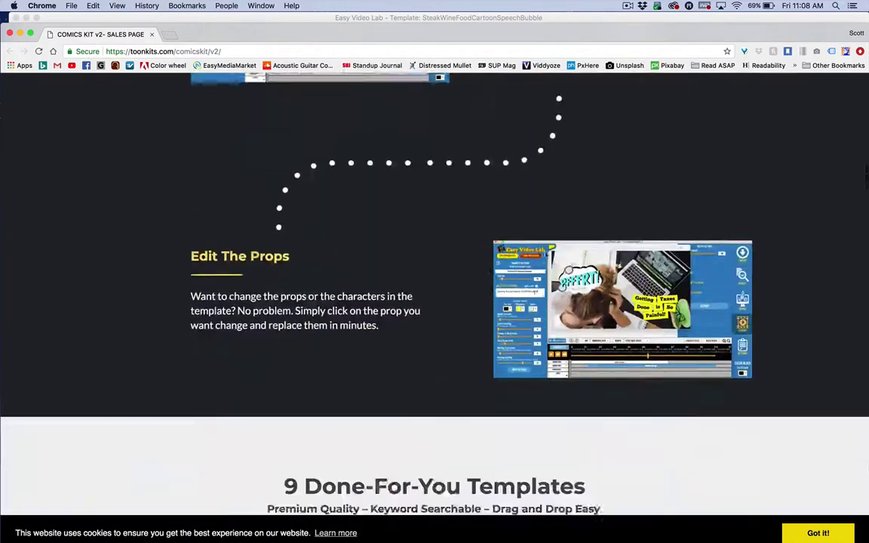
scroll(545, 255, "down", 20)
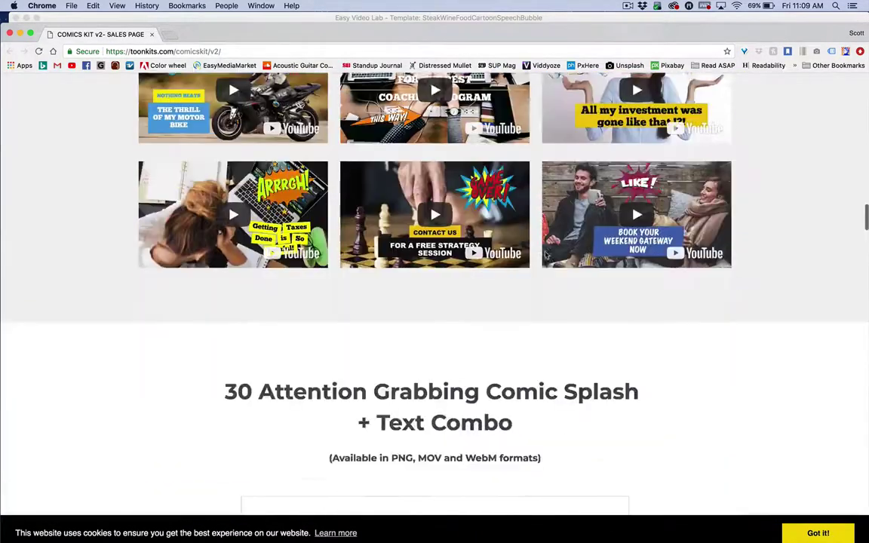
scroll(545, 254, "down", 1)
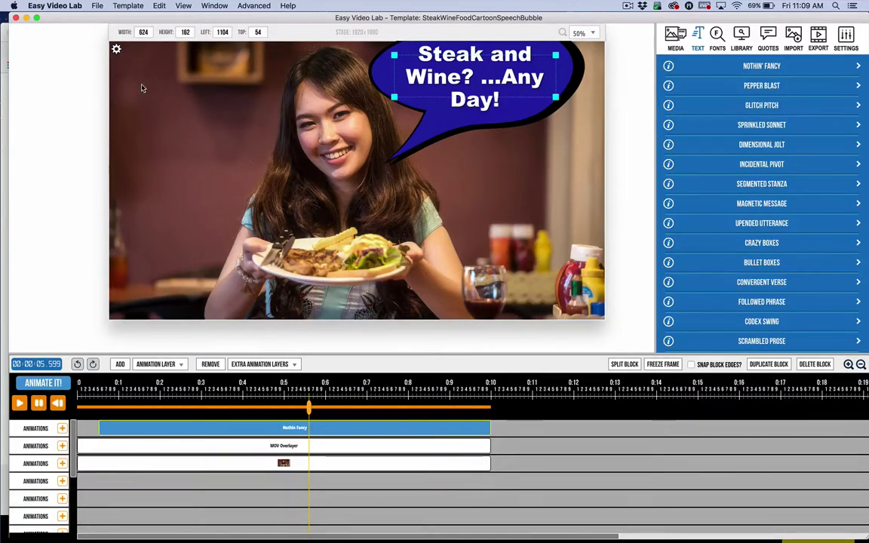
Inspect the MOV Overlayer, photo and Nothin' Fancy clips on the timeline.
left_click_drag(92, 21, 85, 22)
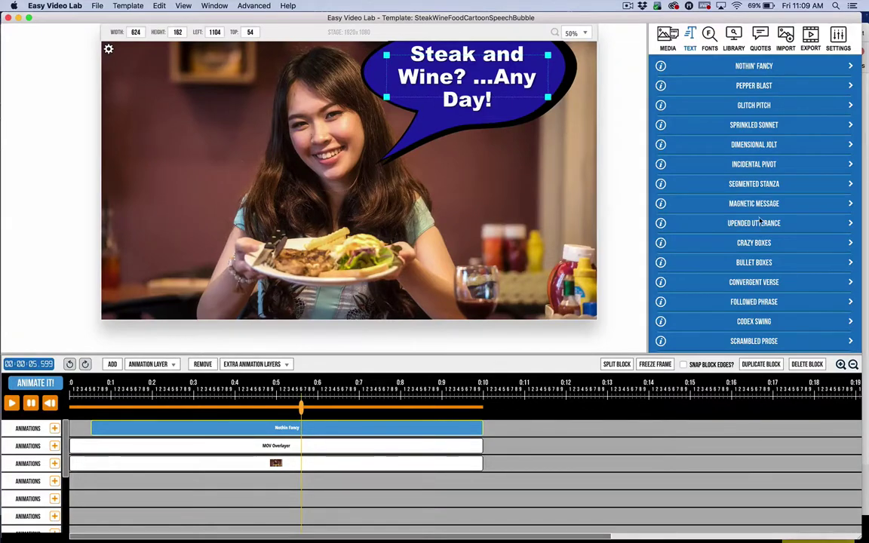
left_click(295, 446)
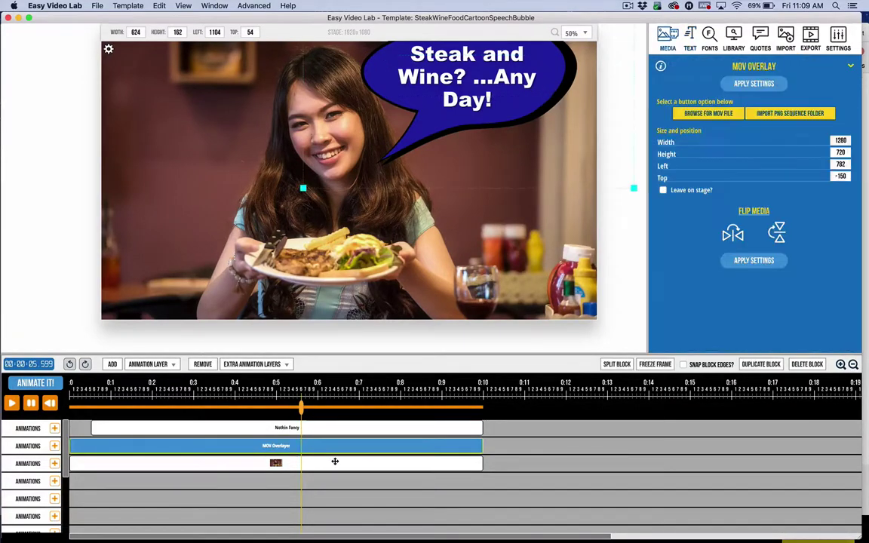
left_click(333, 462)
left_click(355, 431)
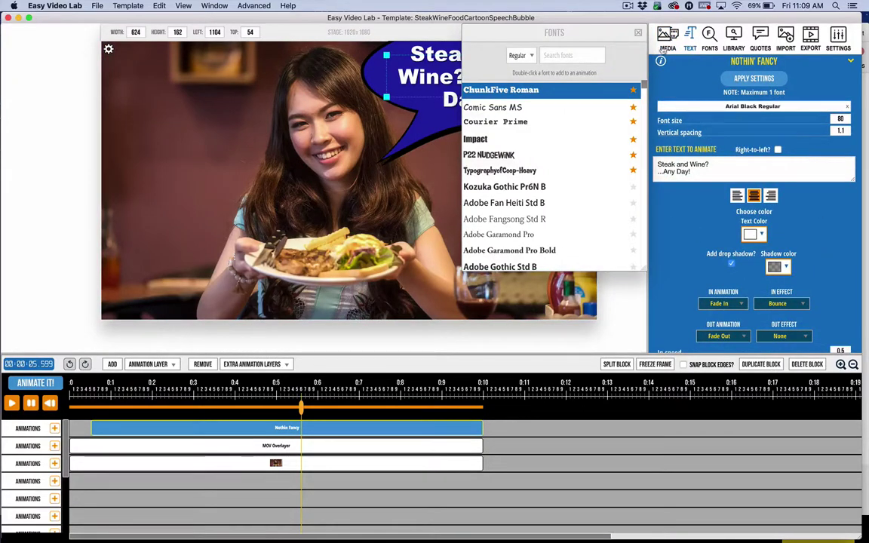
Switch between the font list, the text presets and the library search, keeping the original font.
left_click(638, 35)
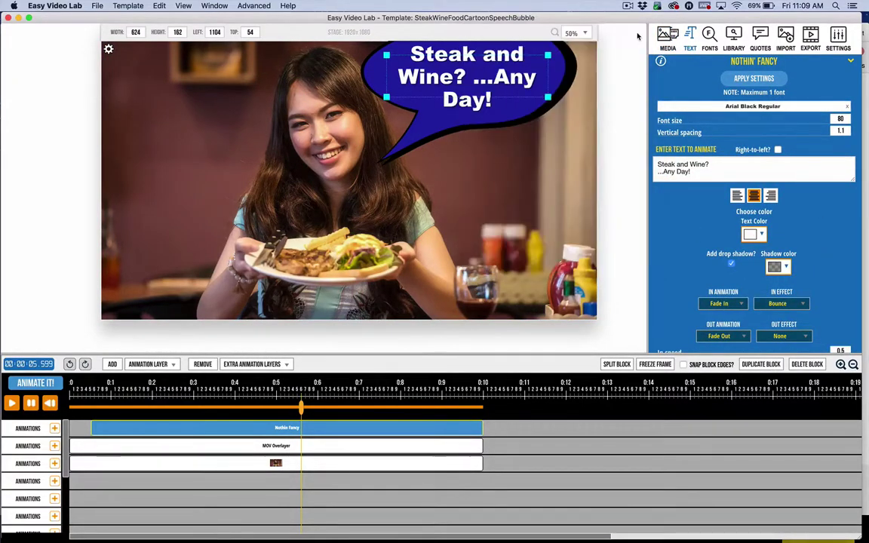
left_click(689, 39)
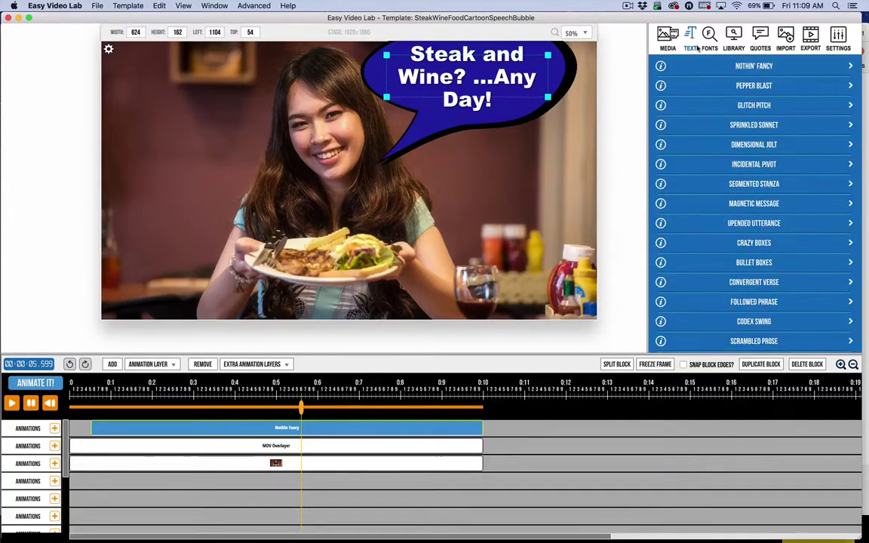
left_click(729, 41)
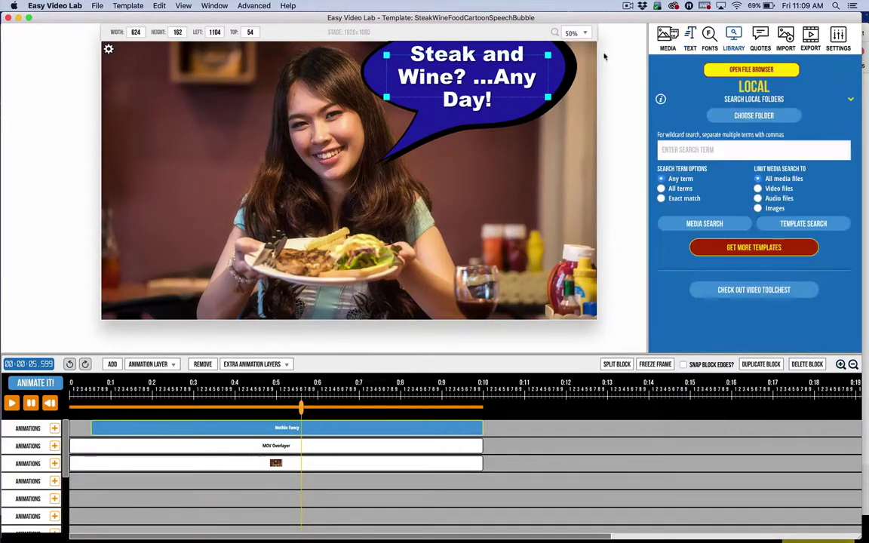
left_click(707, 38)
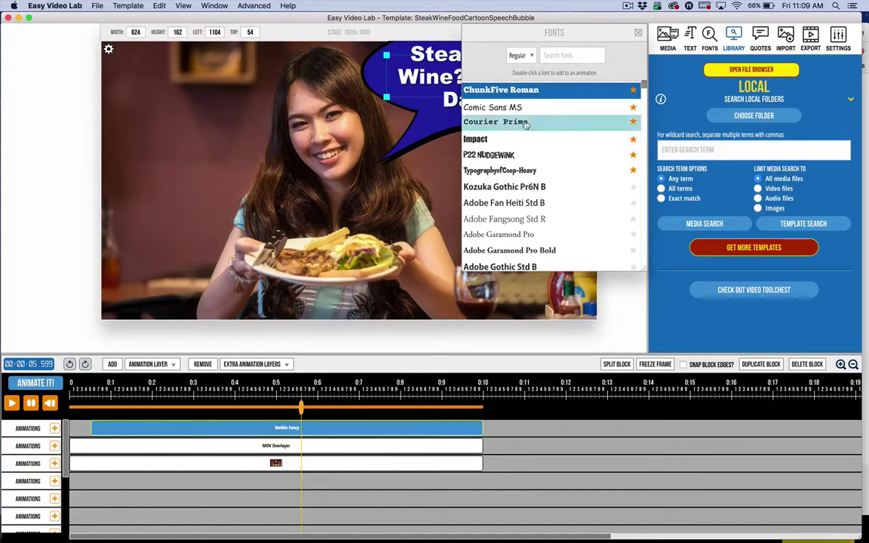
left_click(637, 34)
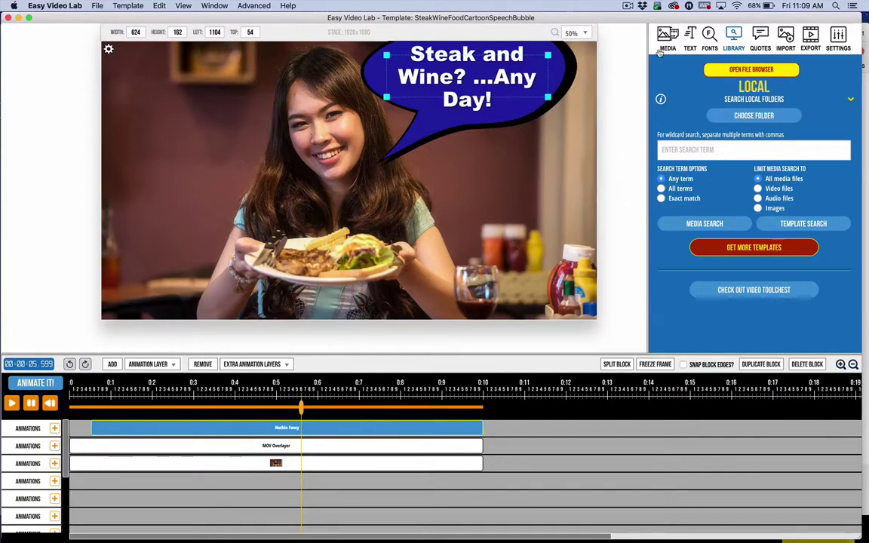
Open the Pepper Blast text animation settings and select its text box.
left_click(689, 45)
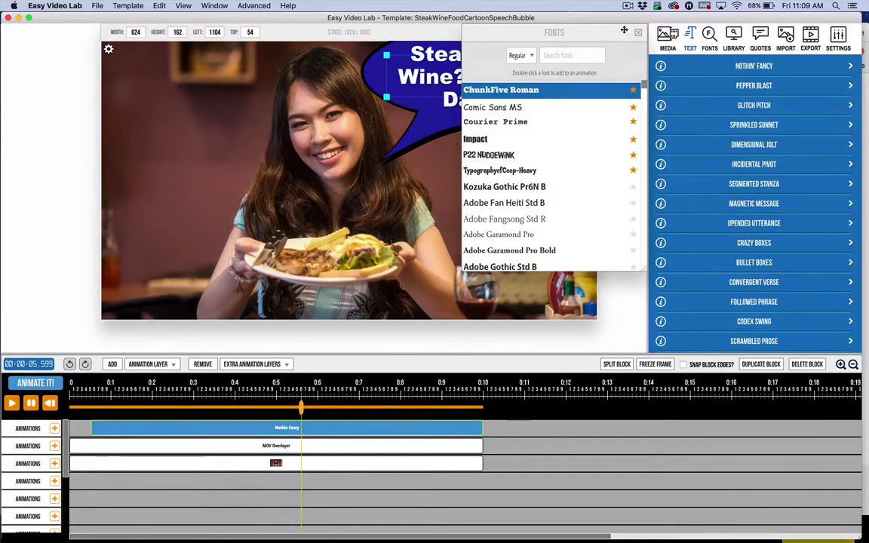
left_click(637, 35)
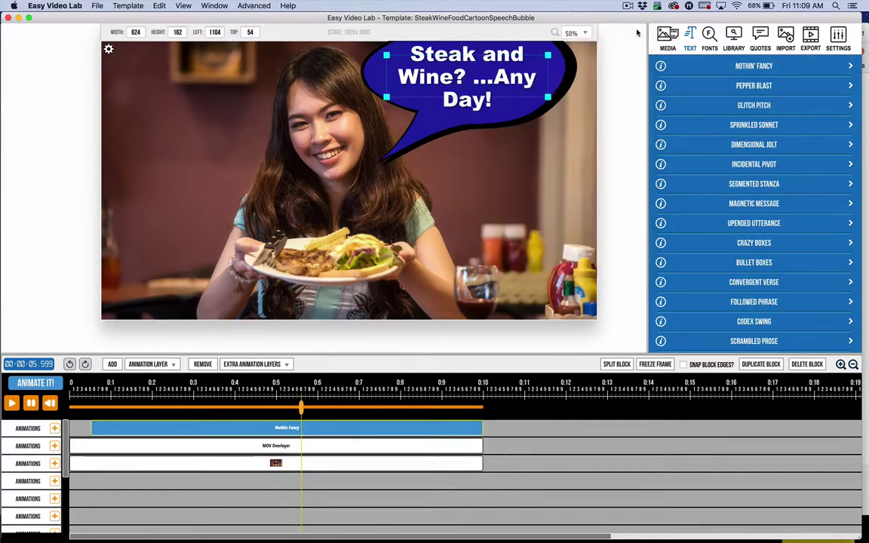
left_click(737, 85)
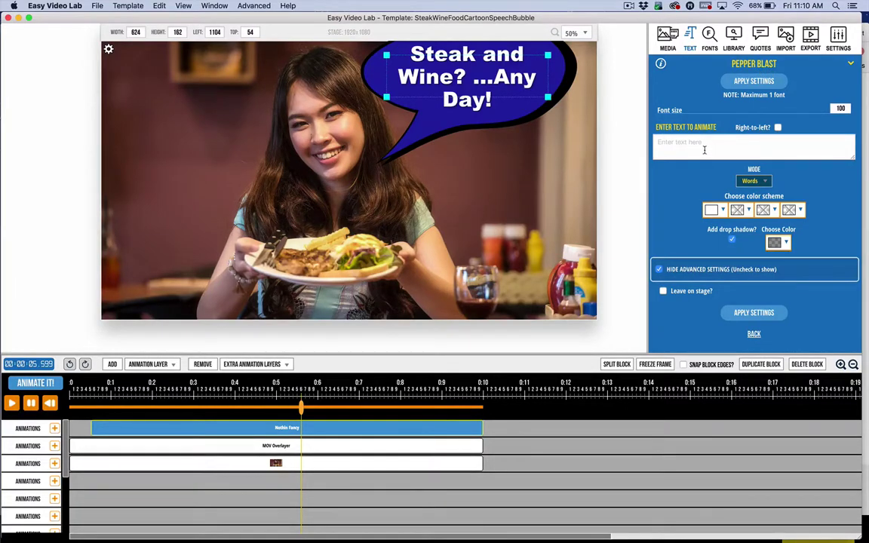
left_click(776, 146)
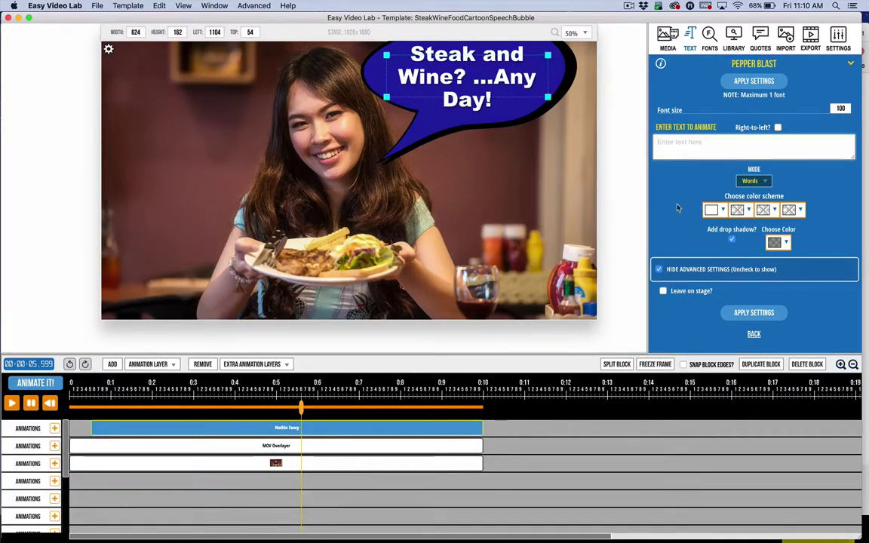
Look over Pepper Blast's advanced settings, hide them, and return to the animation list.
left_click(658, 268)
scroll(707, 212, "down", 3)
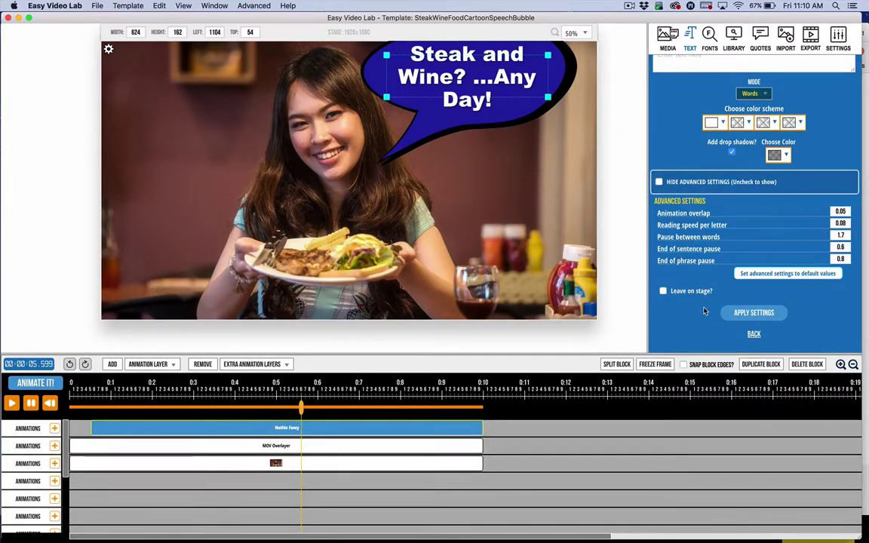
scroll(686, 257, "up", 3)
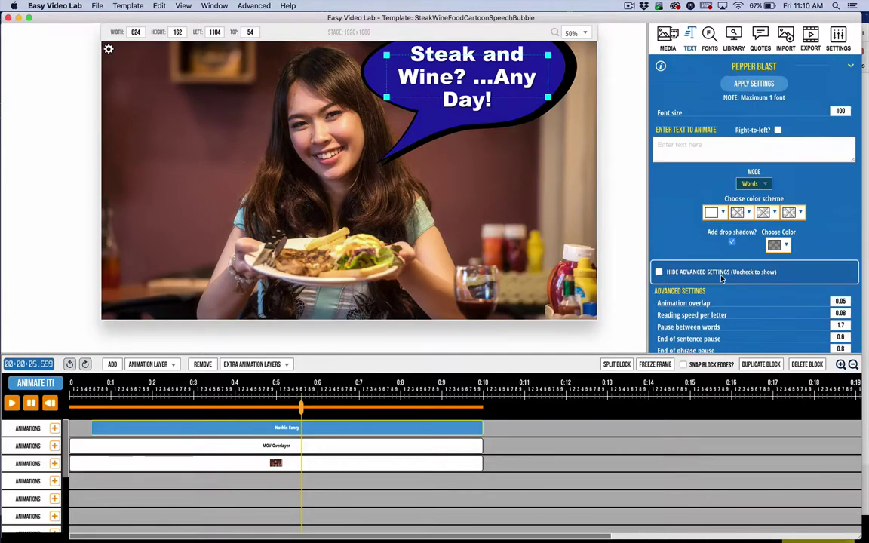
left_click(658, 272)
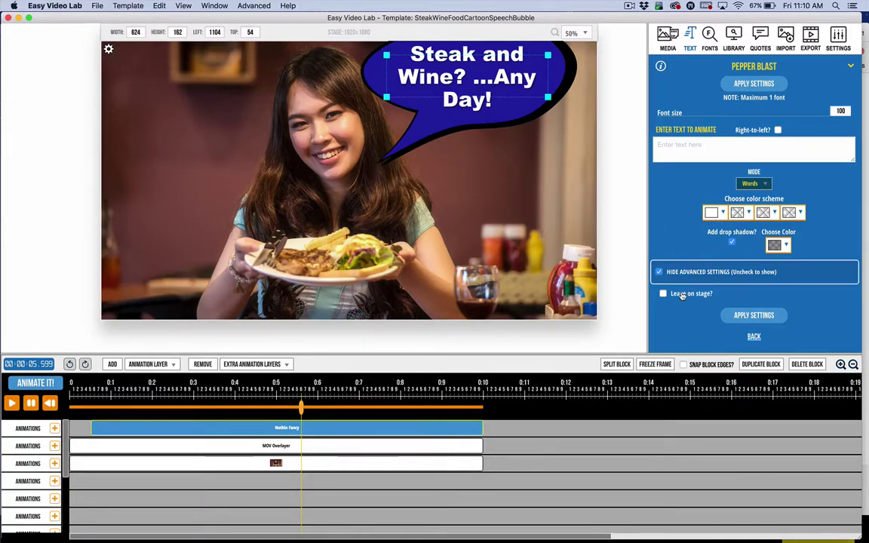
left_click(745, 66)
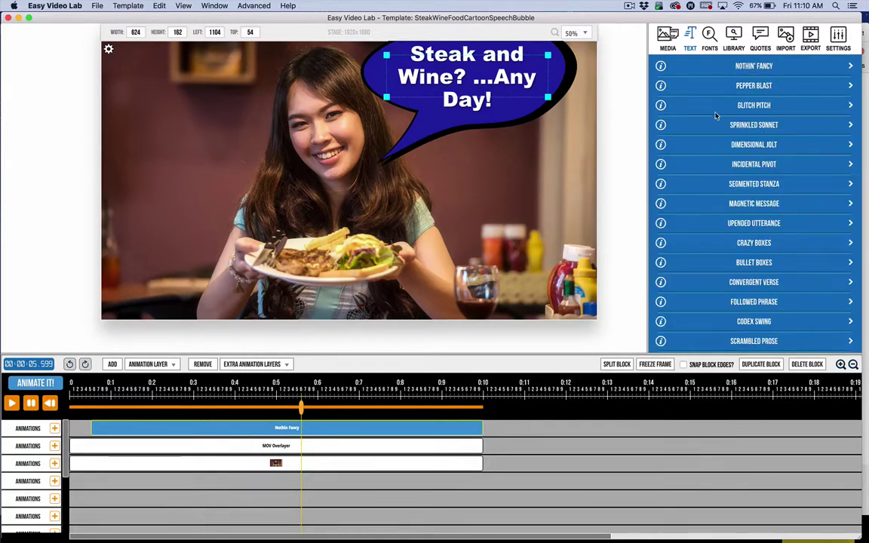
Look through Glitch Pitch's advanced options, hide them, and bring up the other text effects.
left_click(753, 107)
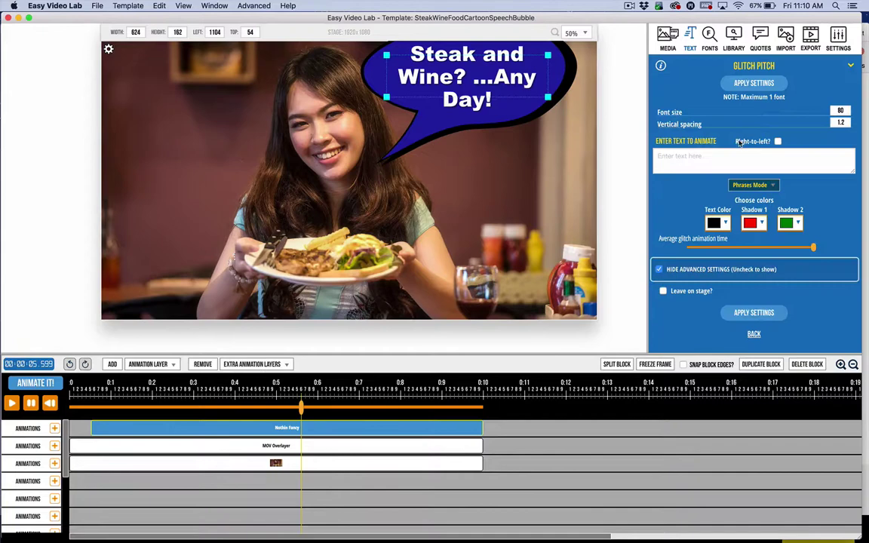
left_click(670, 265)
scroll(701, 242, "down", 3)
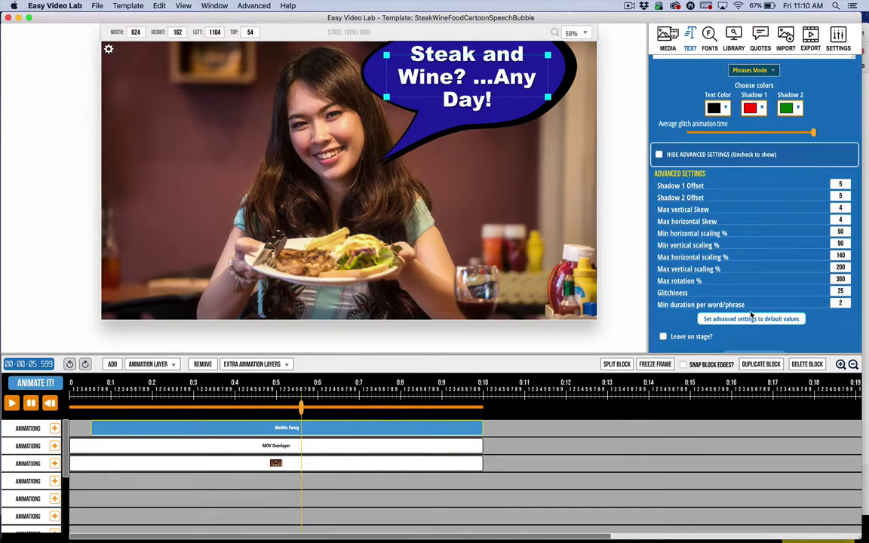
scroll(750, 315, "up", 3)
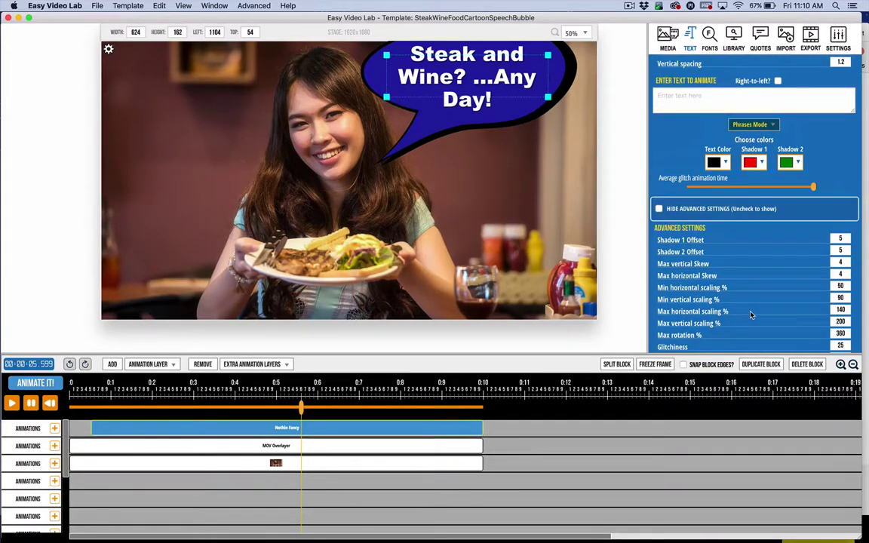
scroll(750, 315, "up", 3)
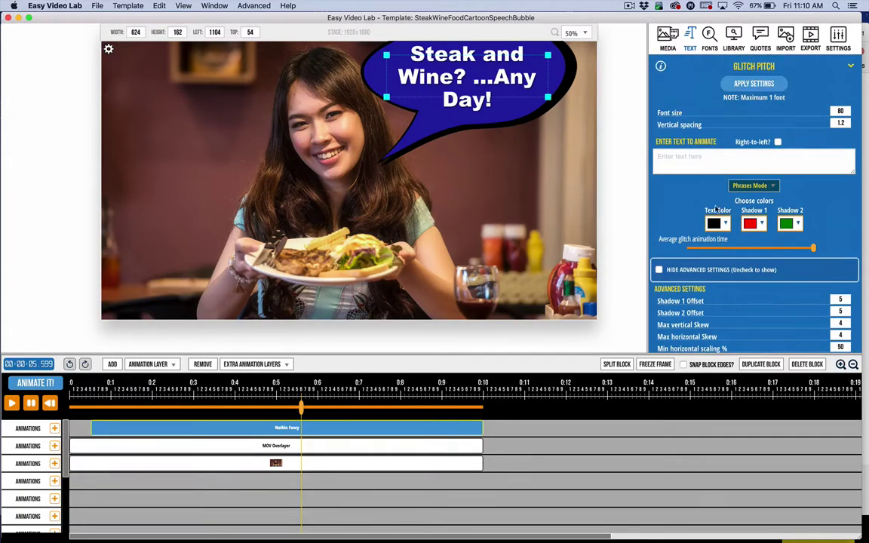
left_click(660, 270)
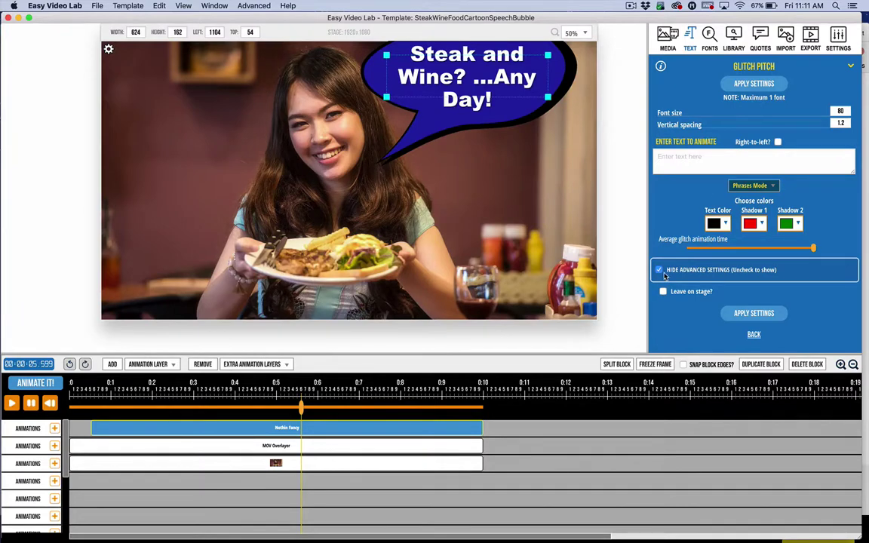
left_click(743, 68)
Preview the Dimensional Jolt settings, then open and close Pepper Blast's info page.
left_click(743, 143)
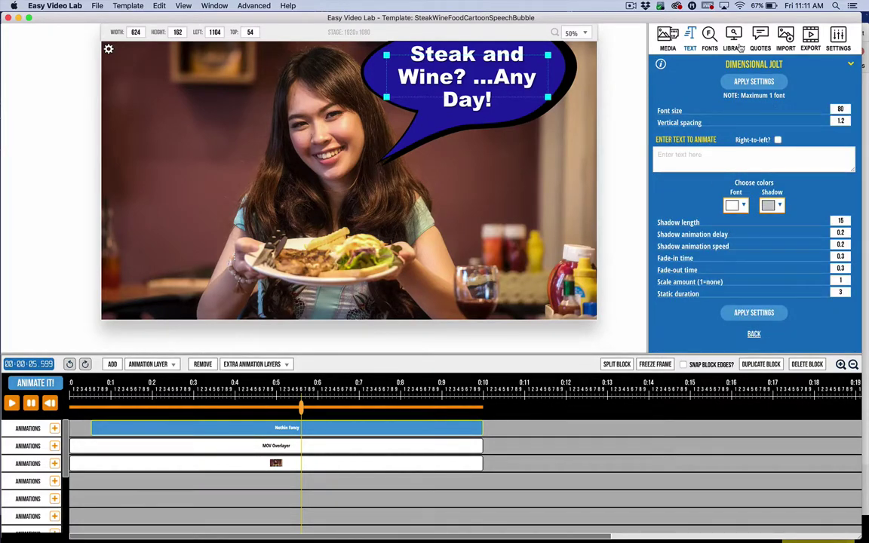
left_click(753, 65)
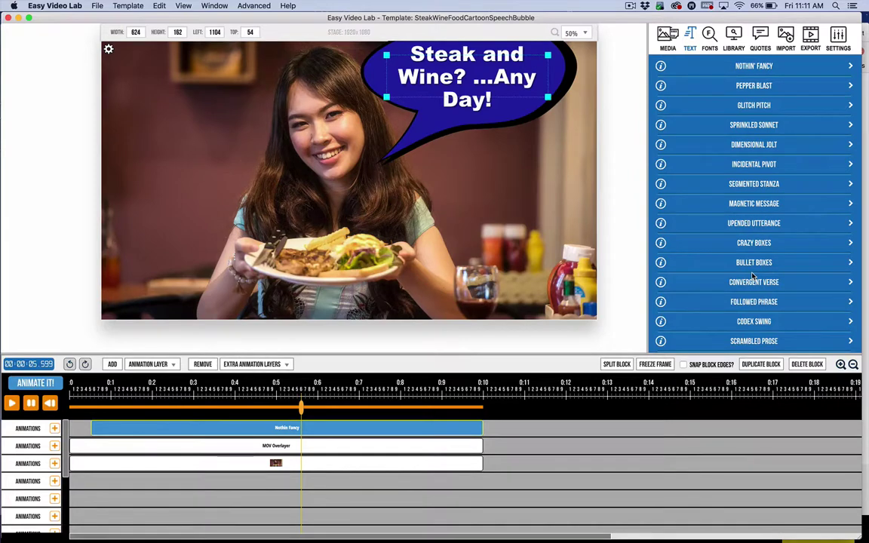
scroll(752, 276, "down", 3)
scroll(748, 255, "up", 3)
left_click(661, 85)
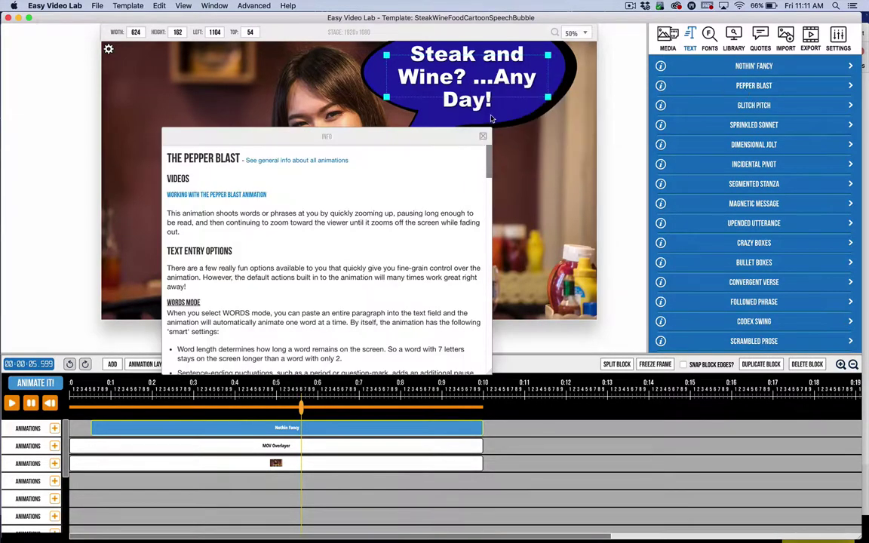
left_click(436, 128)
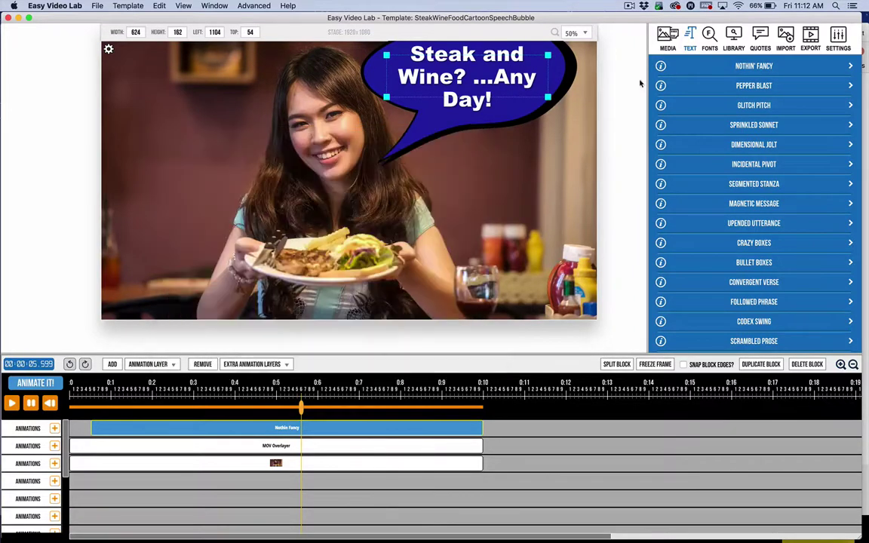
left_click(755, 88)
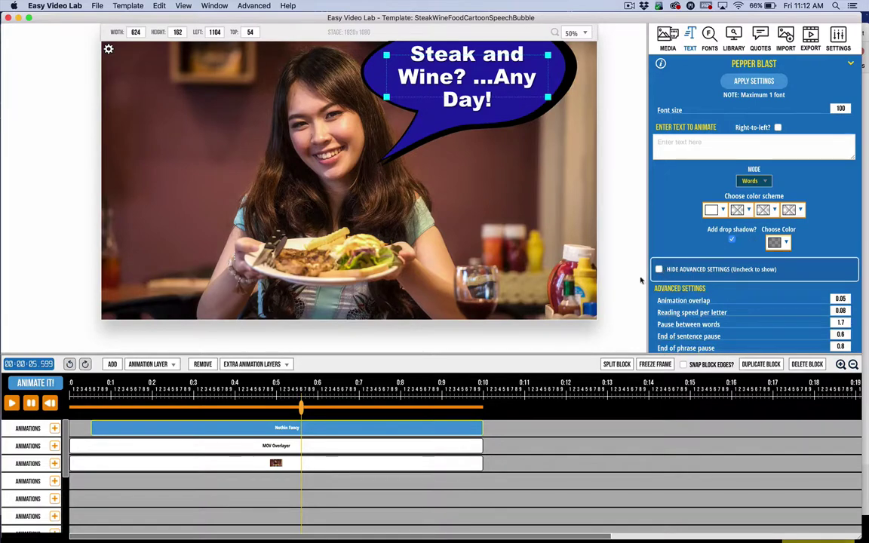
scroll(659, 271, "down", 3)
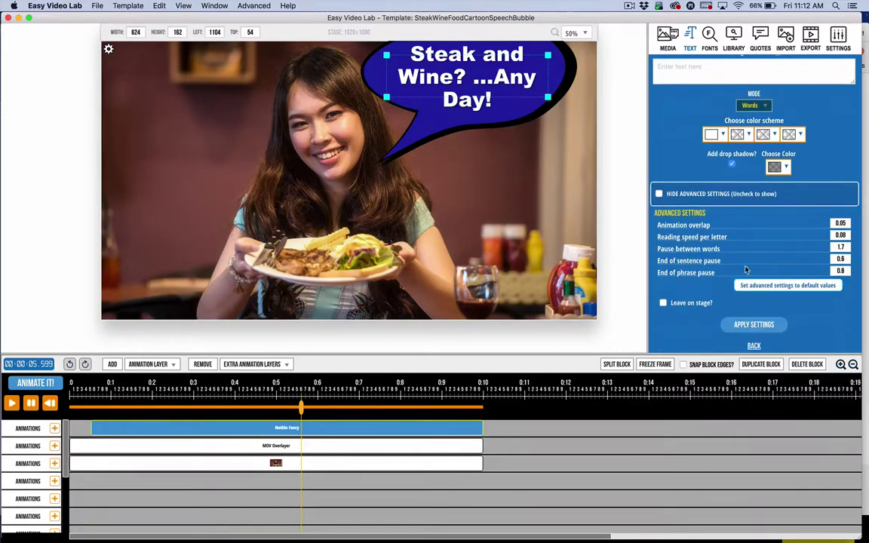
left_click(658, 194)
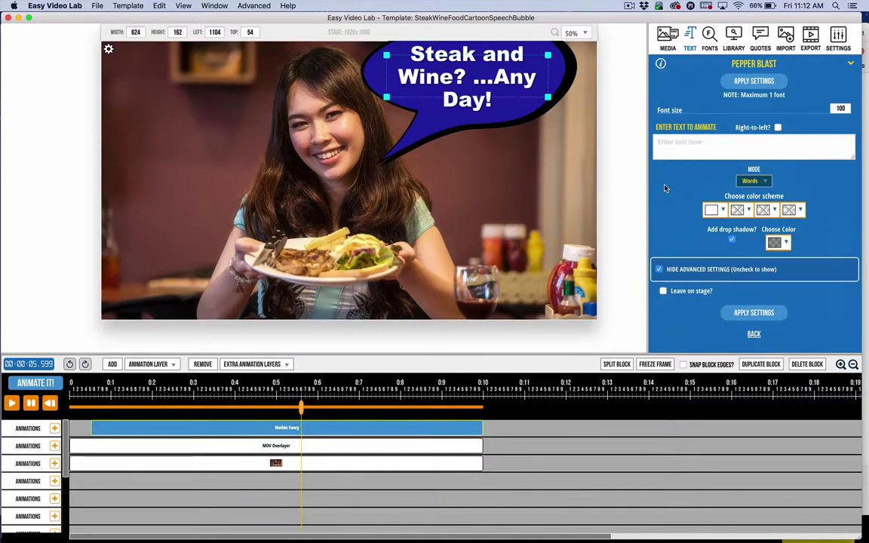
left_click(663, 62)
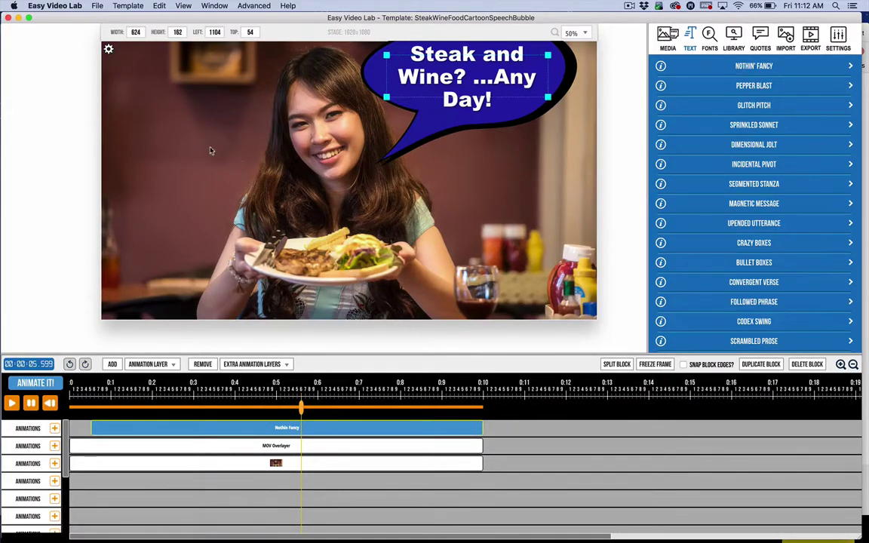
key("ctrl+Up")
left_click(64, 365)
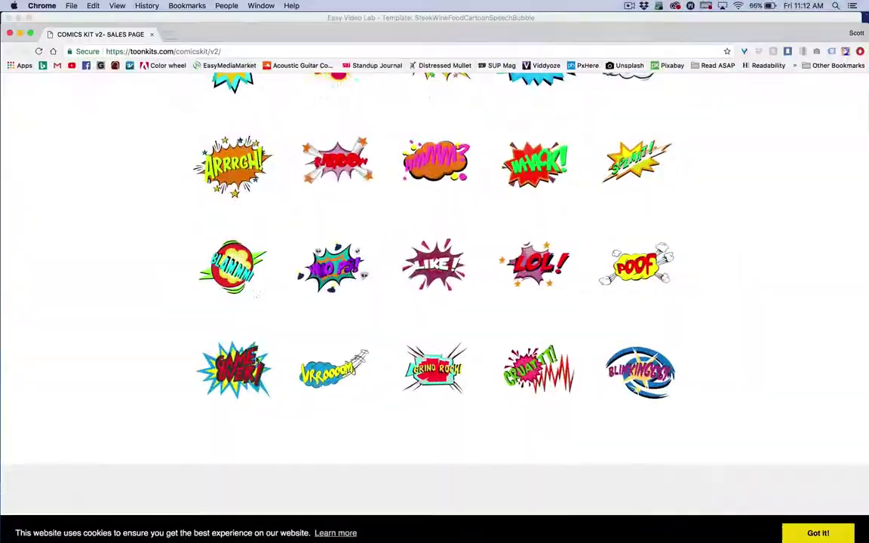
scroll(257, 361, "up", 20)
scroll(256, 361, "down", 15)
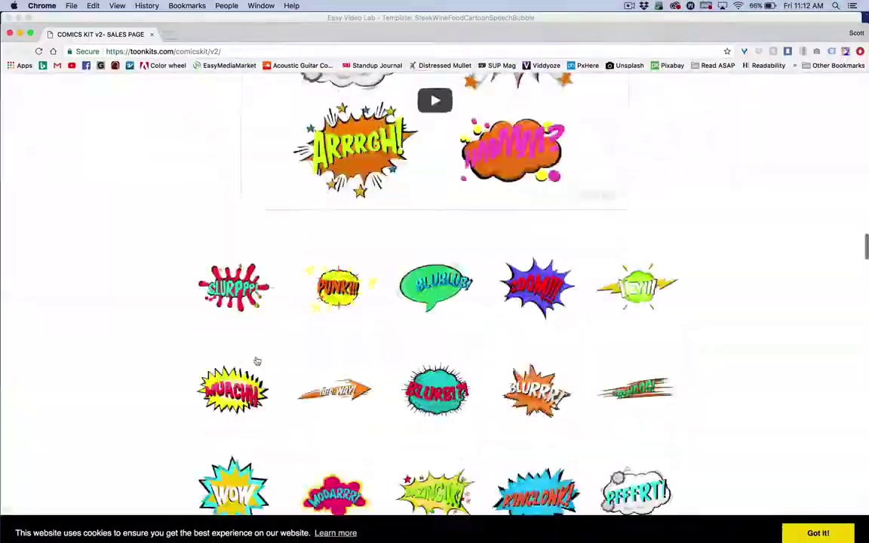
scroll(256, 361, "down", 12)
scroll(256, 361, "up", 11)
scroll(257, 361, "down", 12)
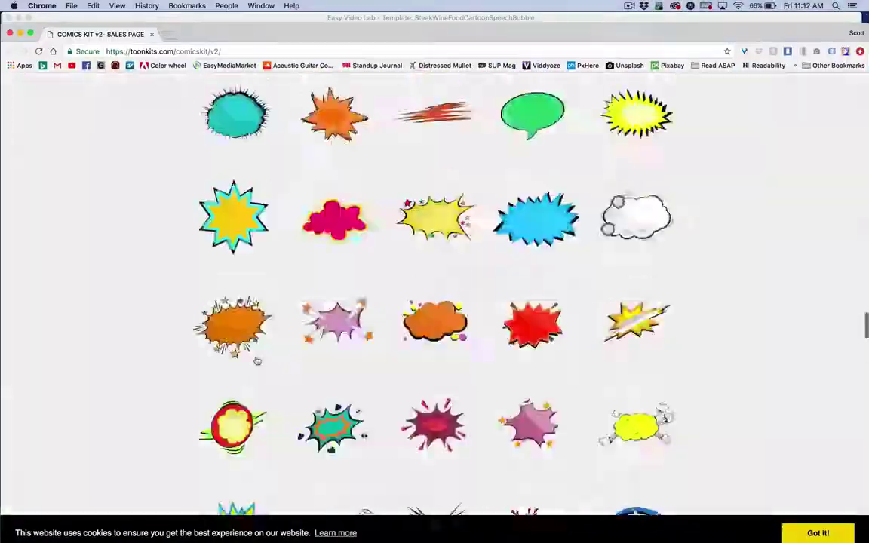
scroll(257, 361, "up", 15)
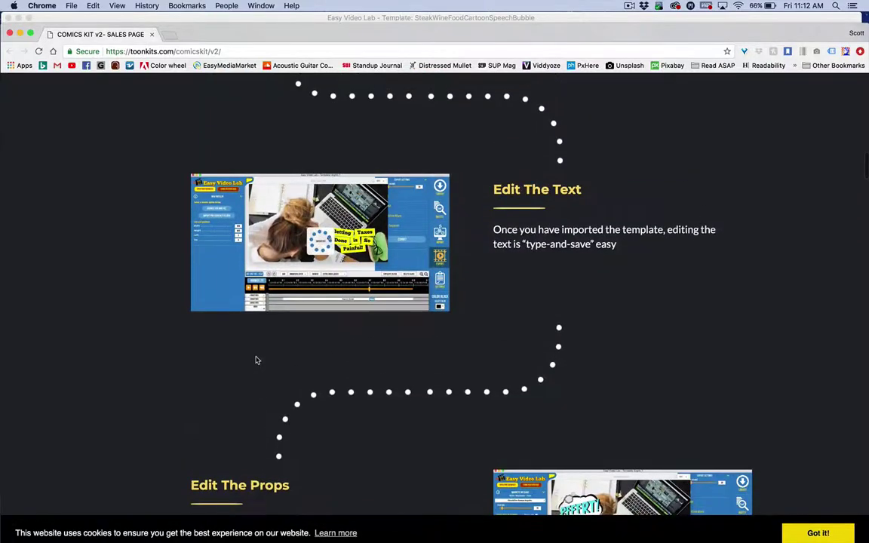
scroll(256, 361, "up", 15)
scroll(257, 361, "down", 10)
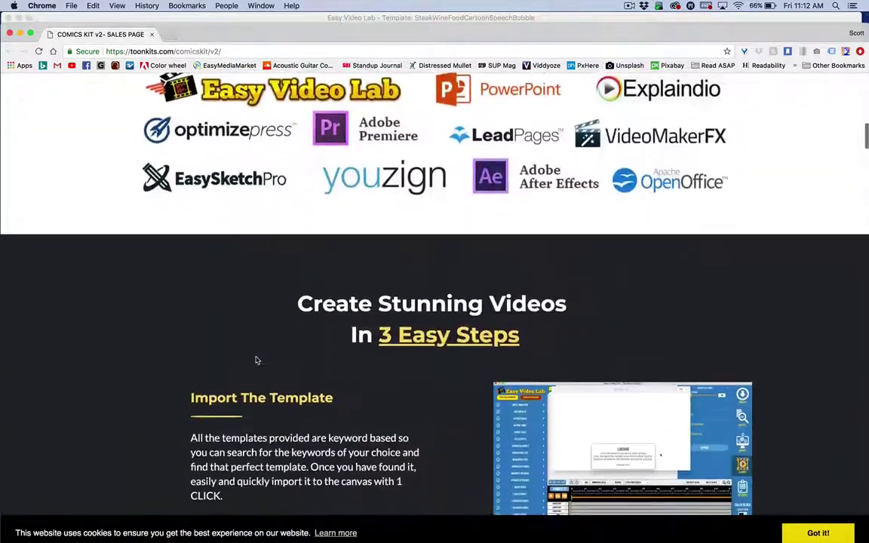
scroll(257, 361, "down", 10)
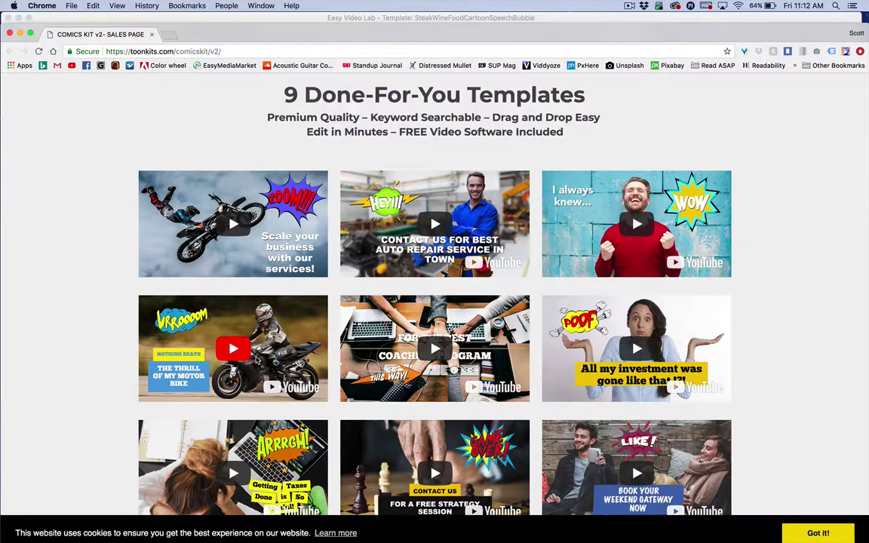
scroll(190, 275, "down", 3)
scroll(190, 275, "up", 15)
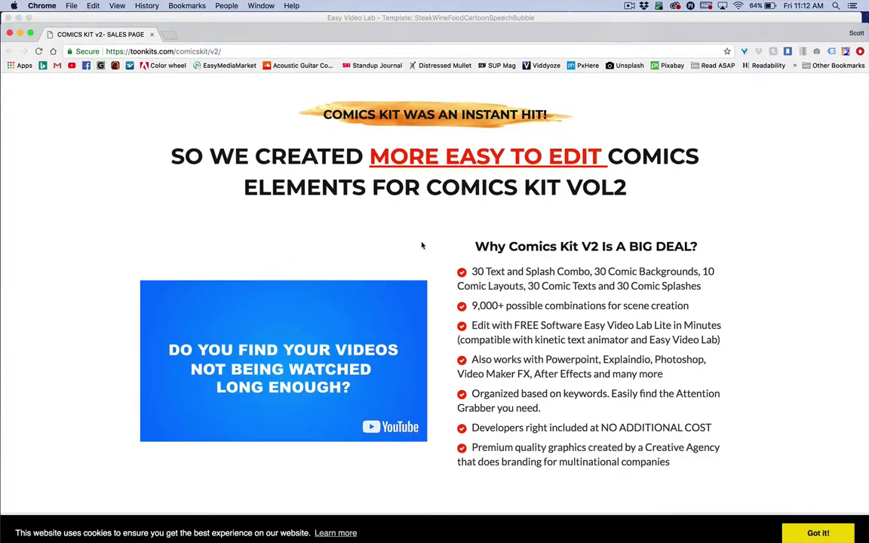
key("ctrl+Up")
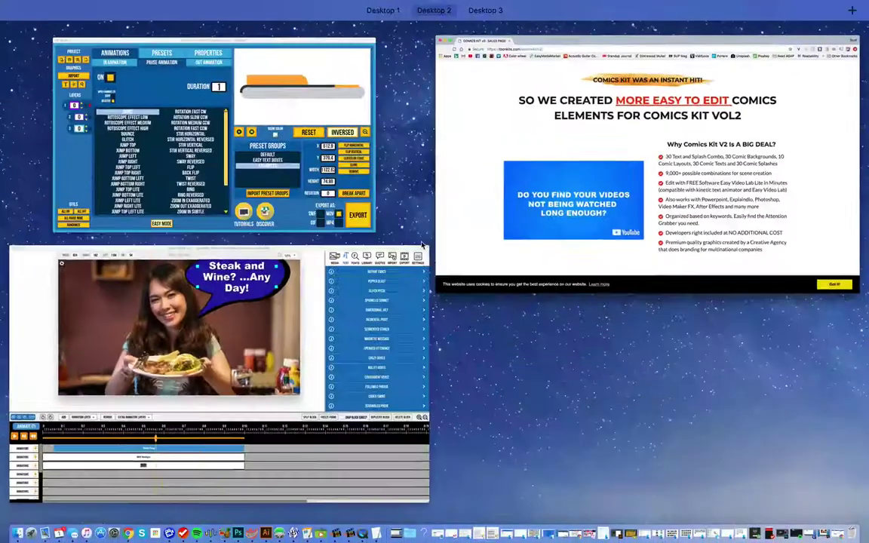
left_click(46, 279)
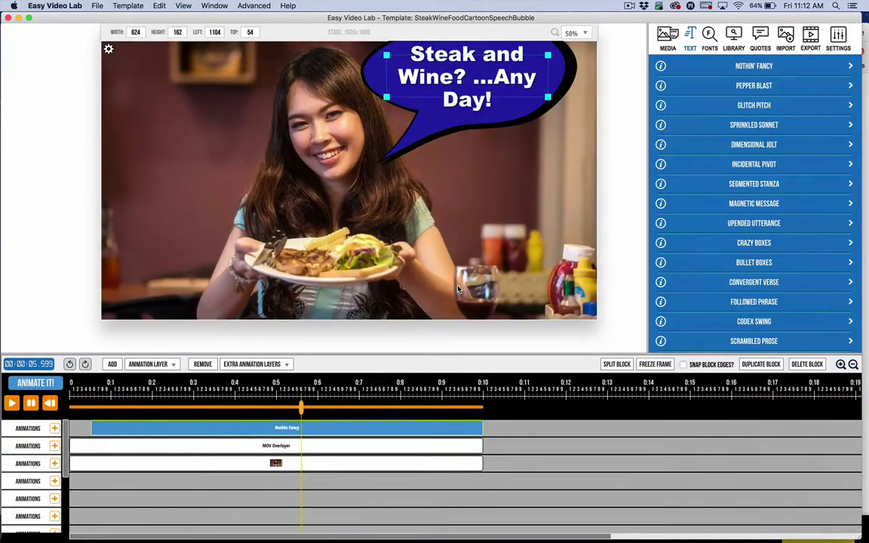